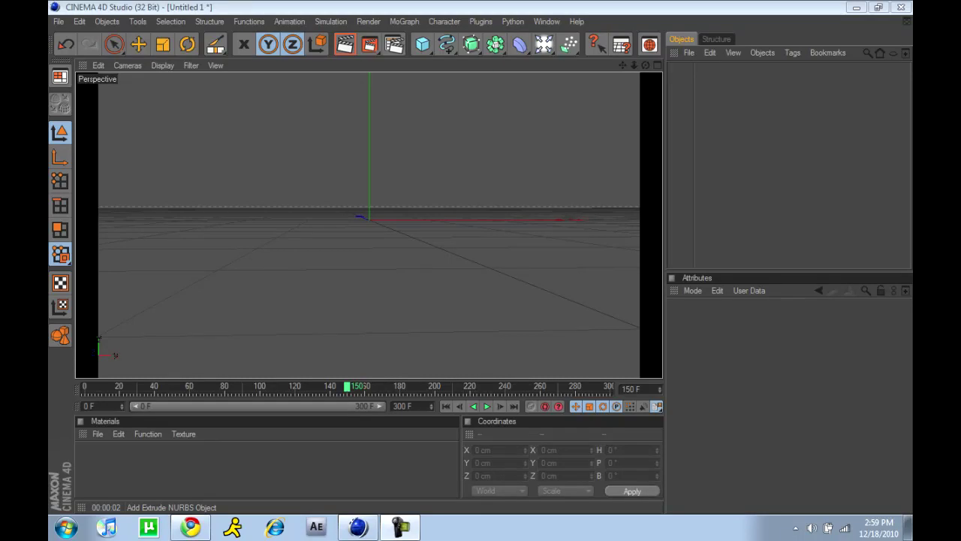
# Activate Live Selection and add a Text spline object to the empty scene
pyautogui.press('k')
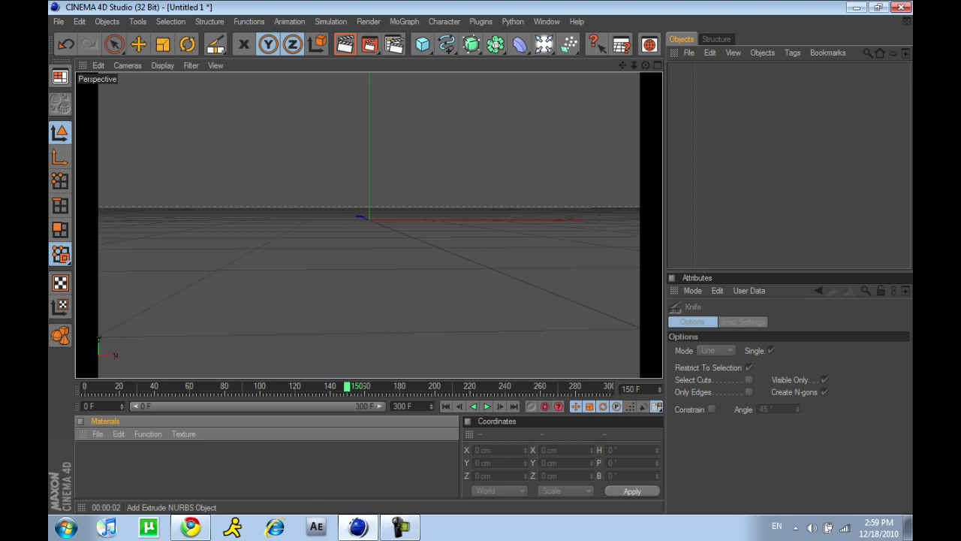
pyautogui.click(114, 44)
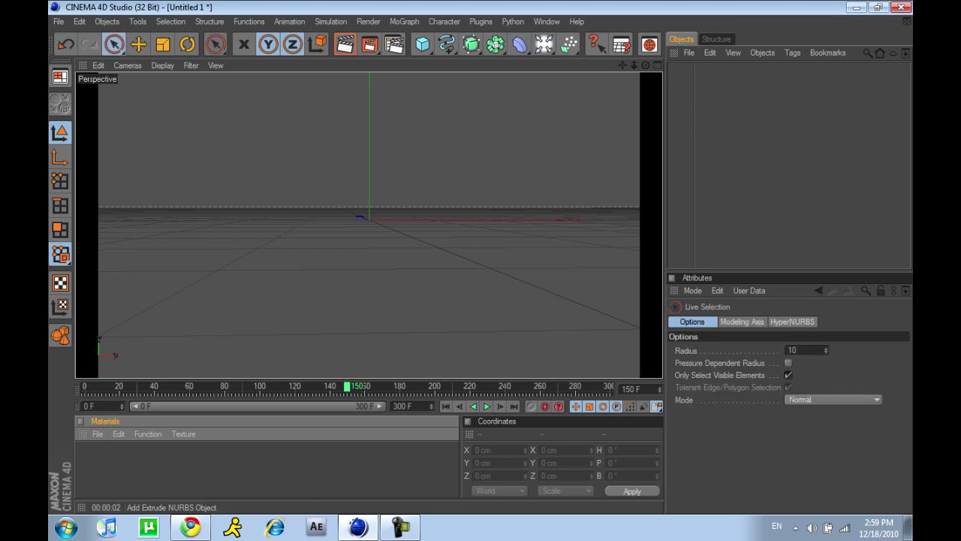
pyautogui.click(446, 44)
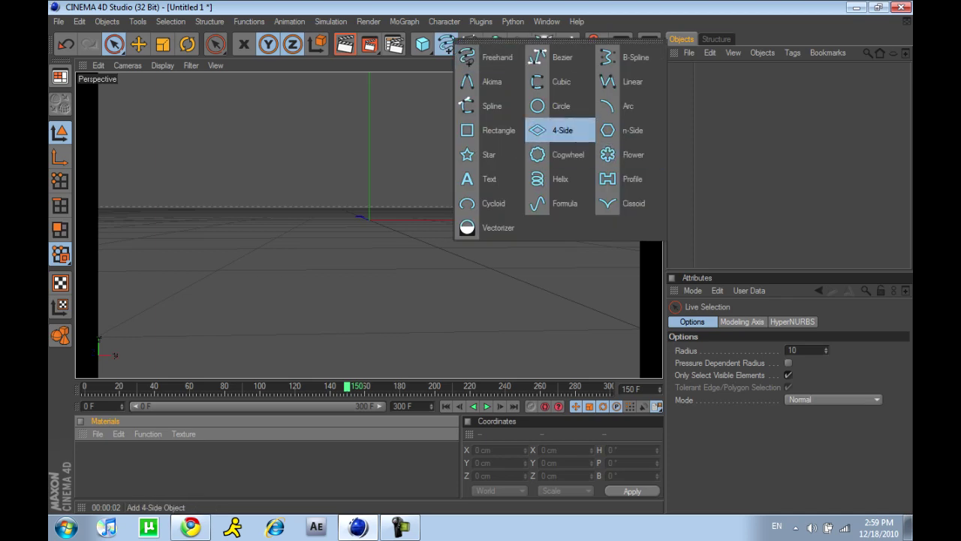
pyautogui.click(487, 179)
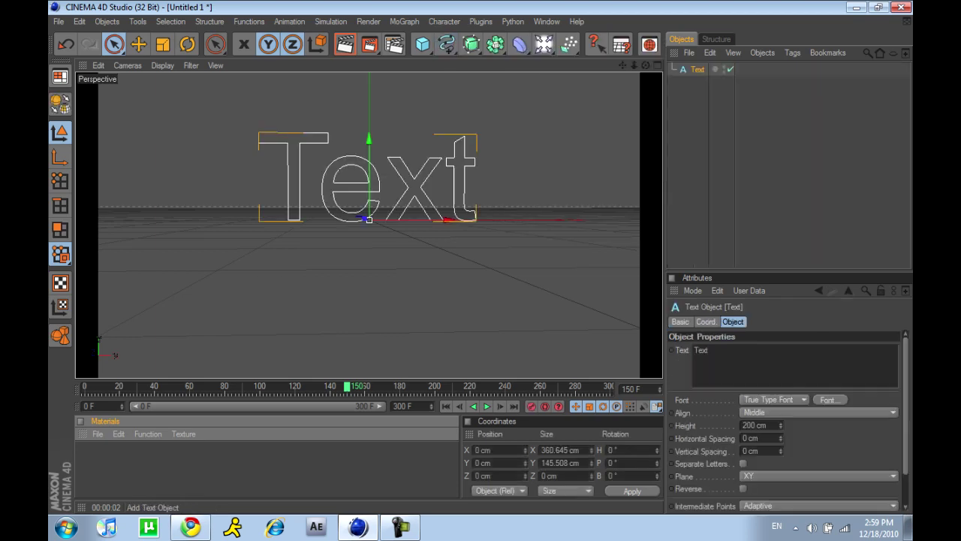
# Add an Extrude NURBS object and make the Text spline its child
pyautogui.click(404, 21)
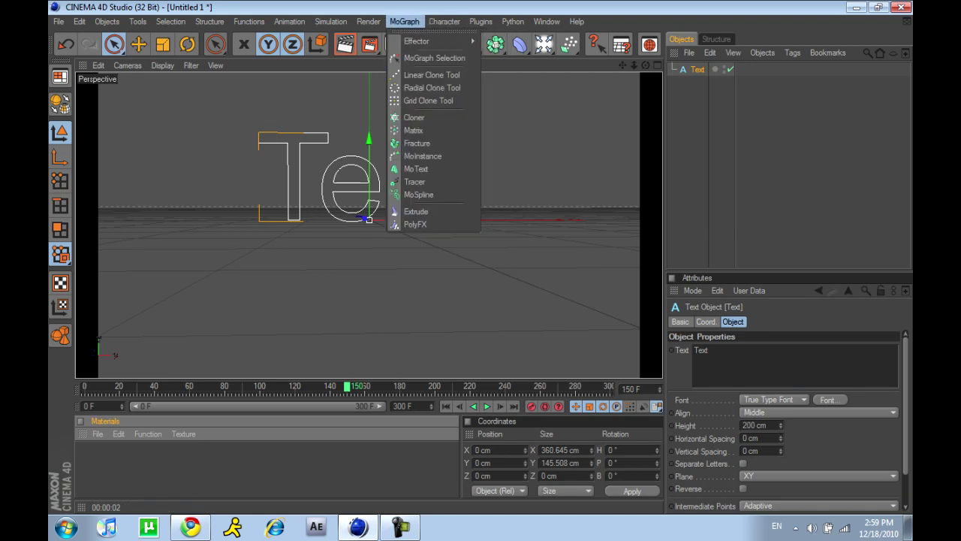
pyautogui.click(480, 21)
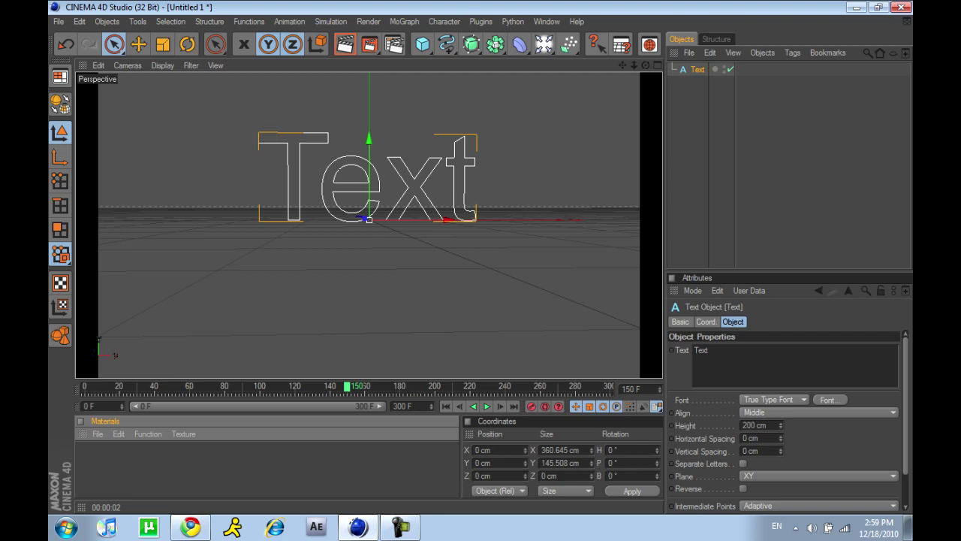
pyautogui.click(423, 43)
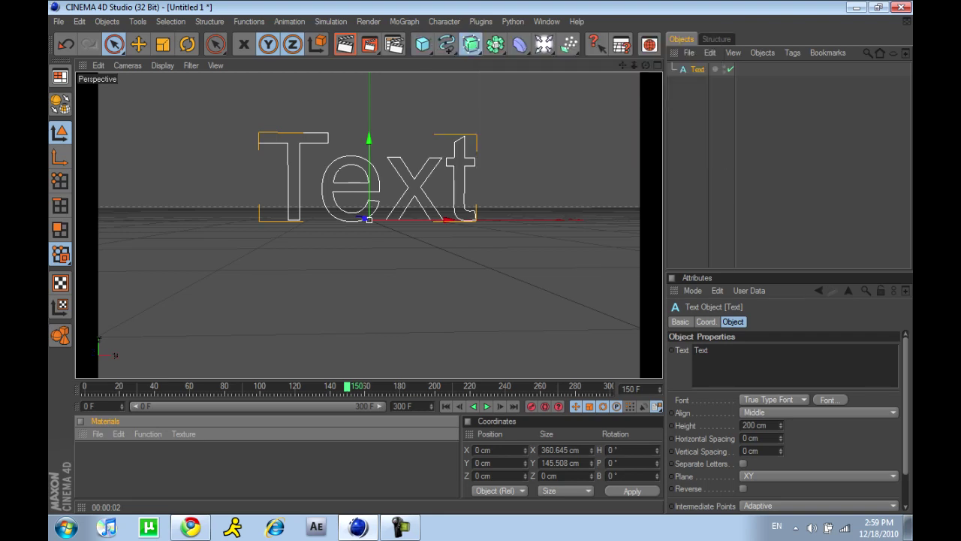
pyautogui.moveTo(471, 44); pyautogui.dragTo(612, 49)
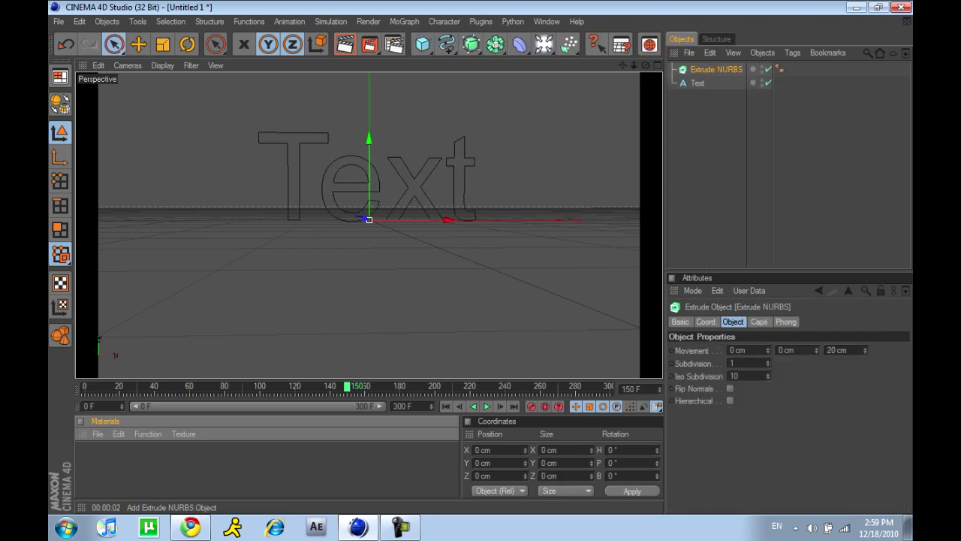
pyautogui.click(697, 83)
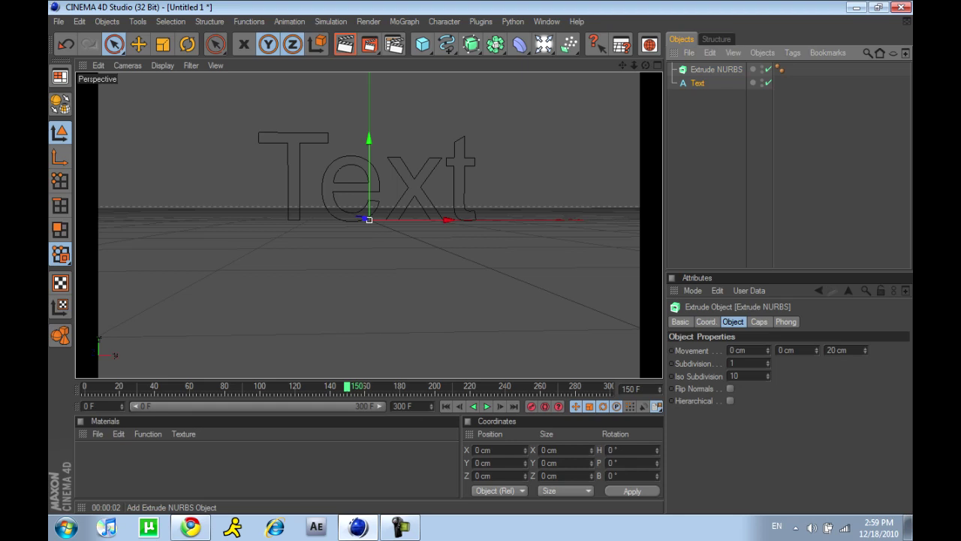
pyautogui.moveTo(697, 82); pyautogui.dragTo(713, 70)
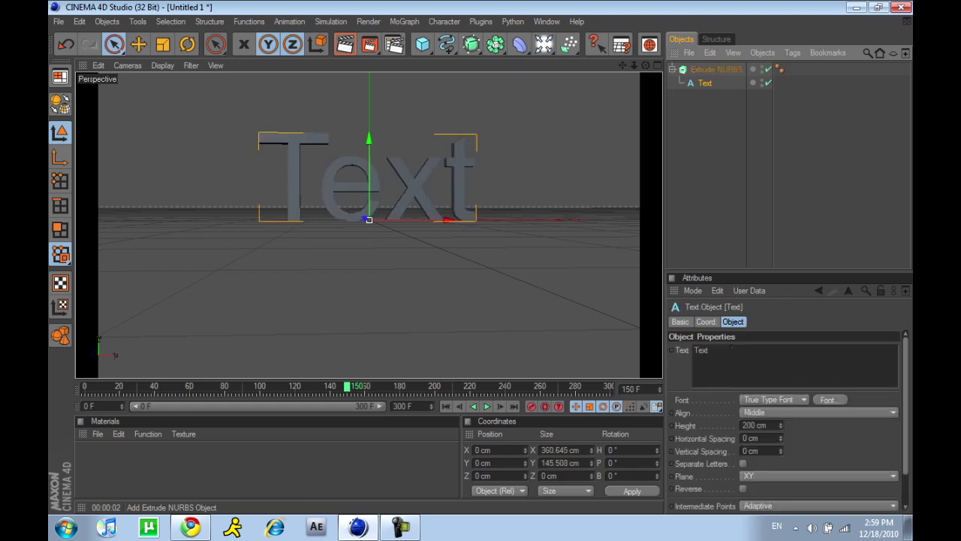
# Replace the Text spline's content with "IKGFX"
pyautogui.doubleClick(732, 348)
pyautogui.write('I')
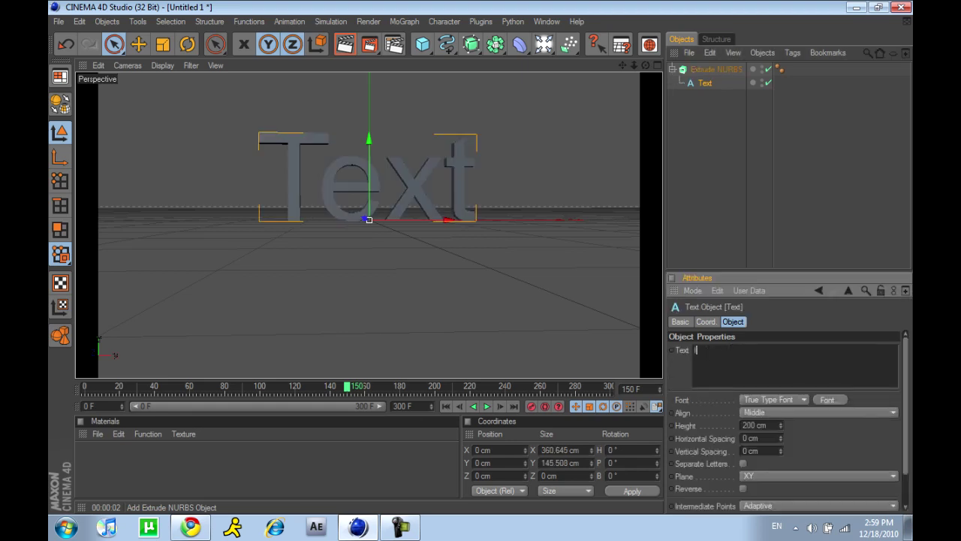
pyautogui.write('KGFX')
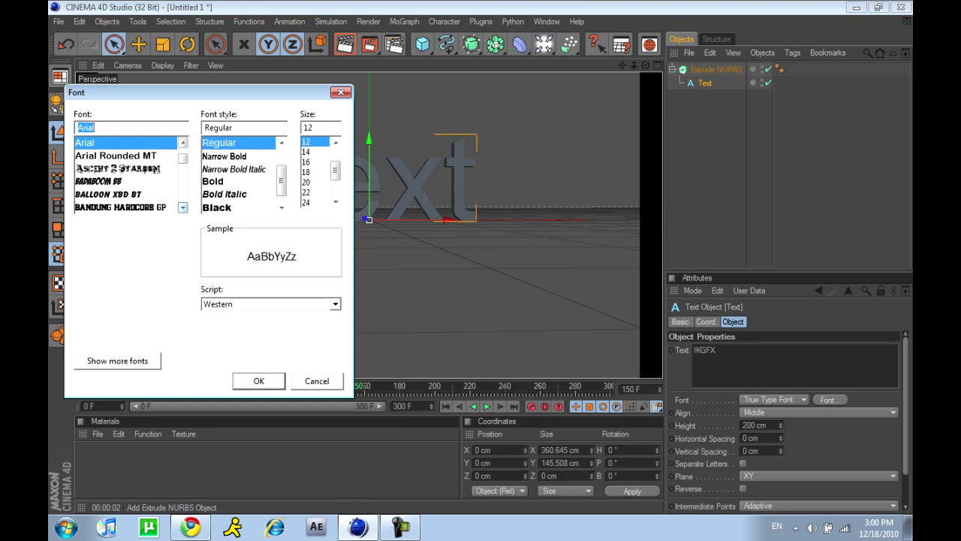
# Set the text's font to BatmanForever and render a preview of the perspective view
pyautogui.click(183, 207)
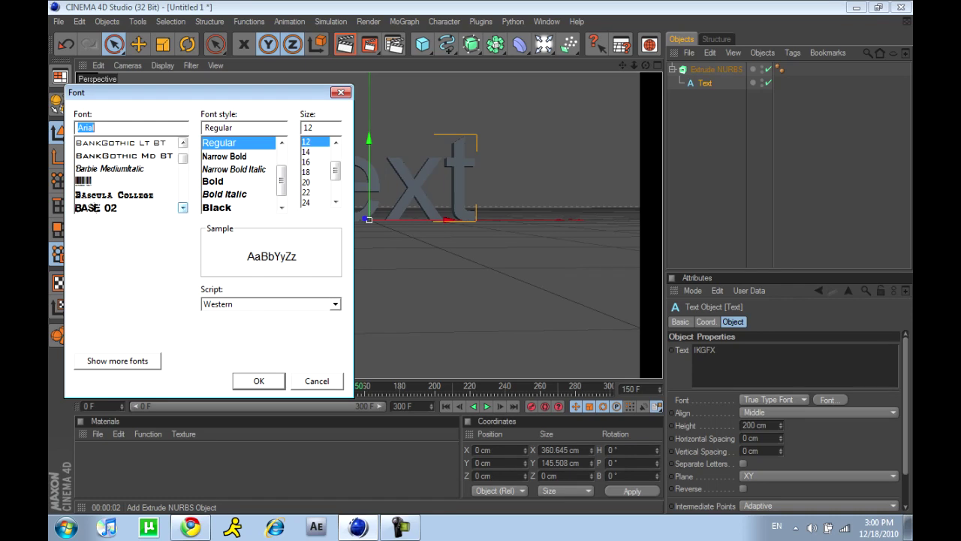
pyautogui.click(182, 207)
pyautogui.click(183, 208)
pyautogui.click(126, 182)
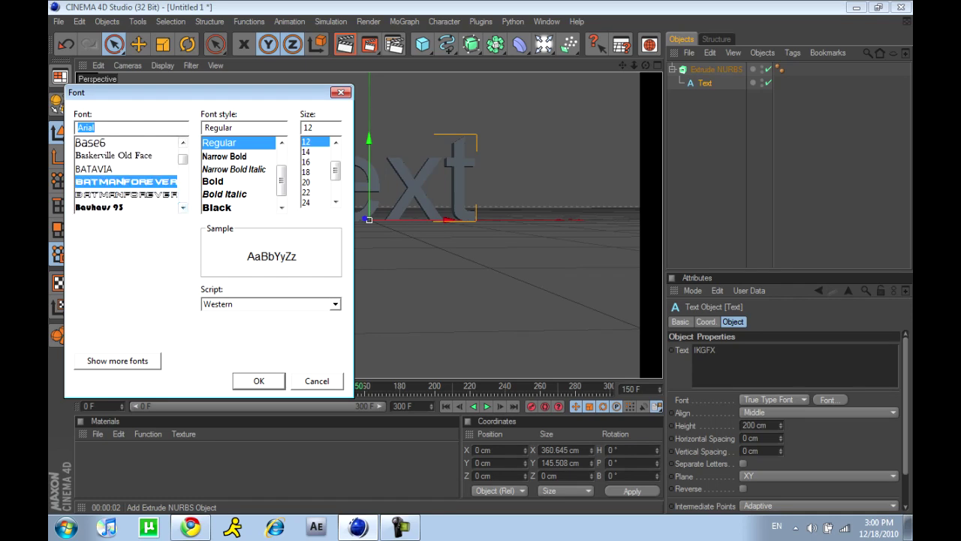
pyautogui.click(258, 381)
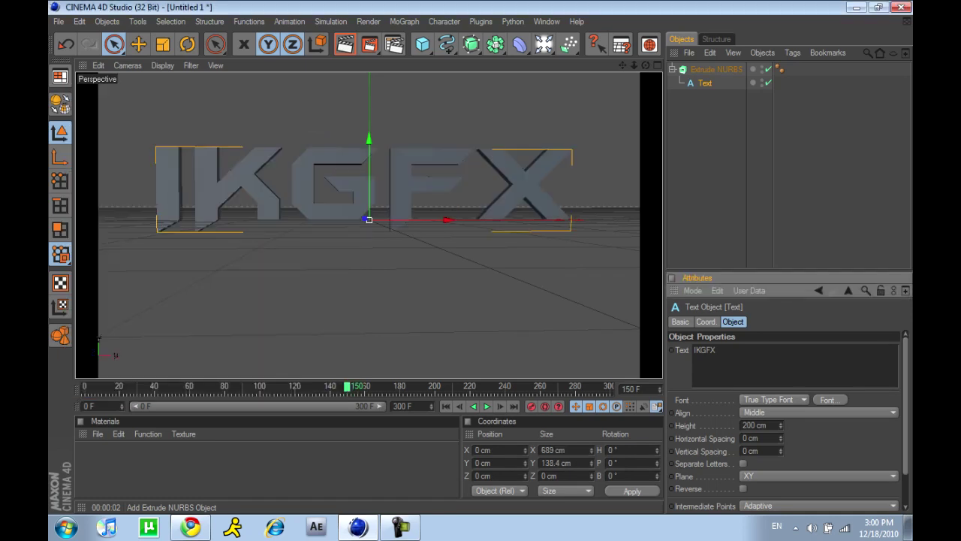
pyautogui.click(345, 44)
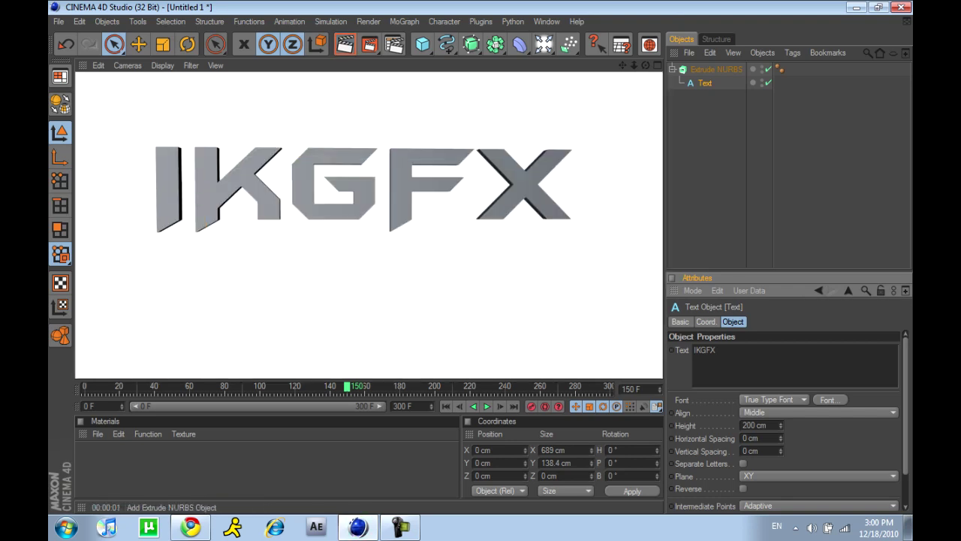
pyautogui.click(528, 93)
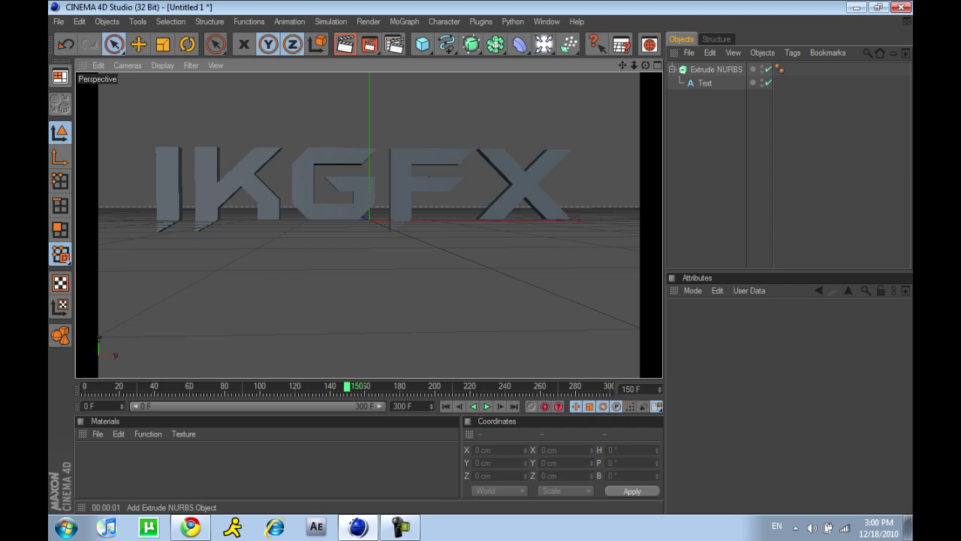
# Remove the existing Sketch and Toon effect from the render settings
pyautogui.hotkey('ctrl', 'b')
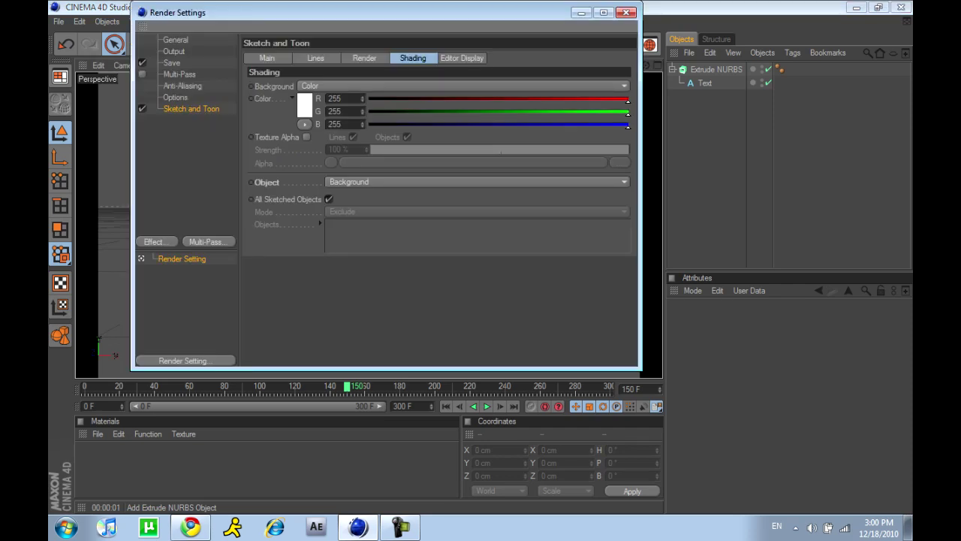
pyautogui.press('Delete')
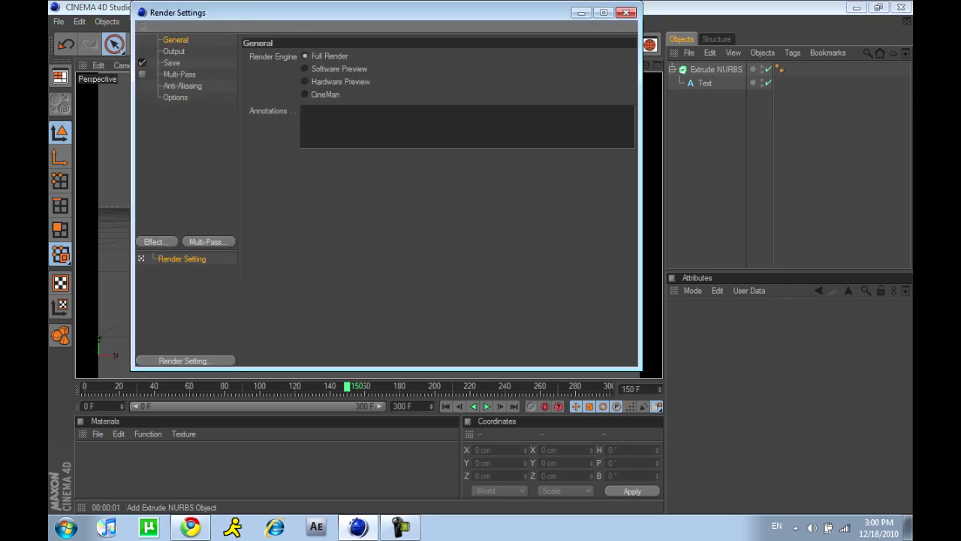
# Choose a compressor for the AVI Movie format in the render save settings
pyautogui.click(173, 51)
pyautogui.click(171, 63)
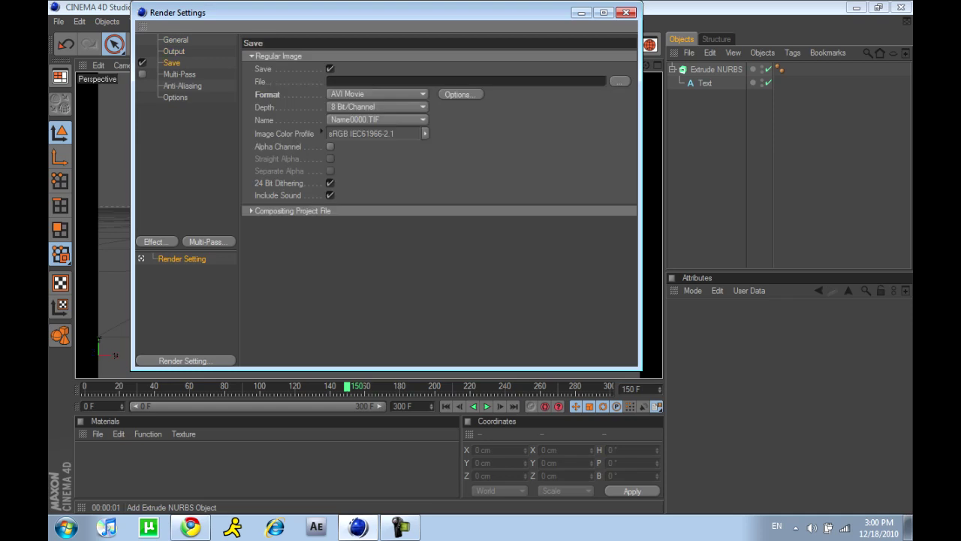
pyautogui.click(460, 94)
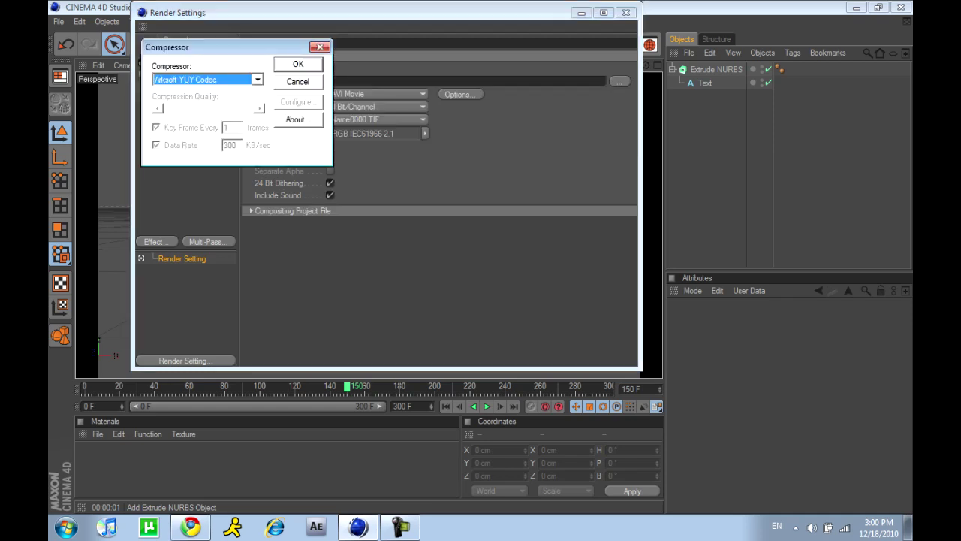
pyautogui.click(257, 80)
pyautogui.click(181, 99)
pyautogui.click(297, 63)
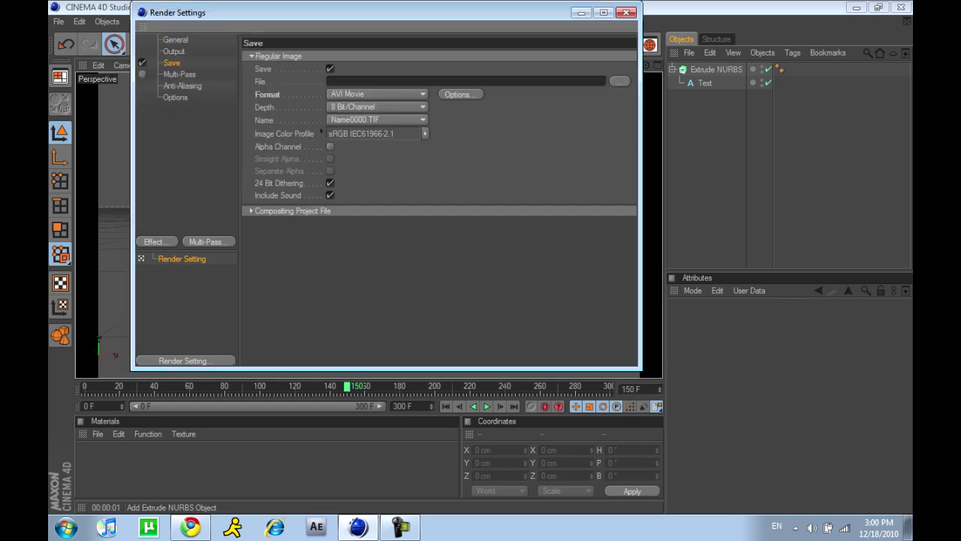
# Add the Sketch and Toon effect to the render settings and go through its settings to Shading
pyautogui.click(156, 241)
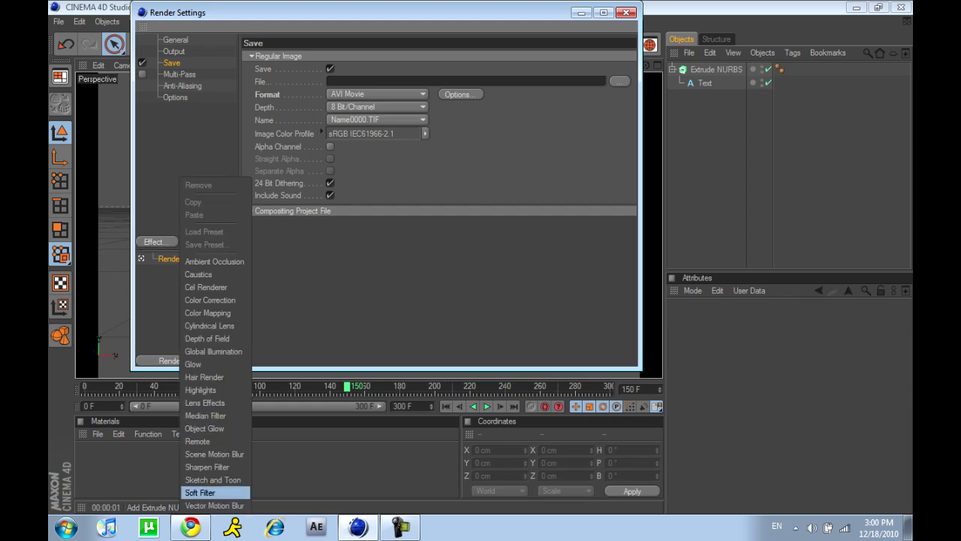
pyautogui.click(213, 480)
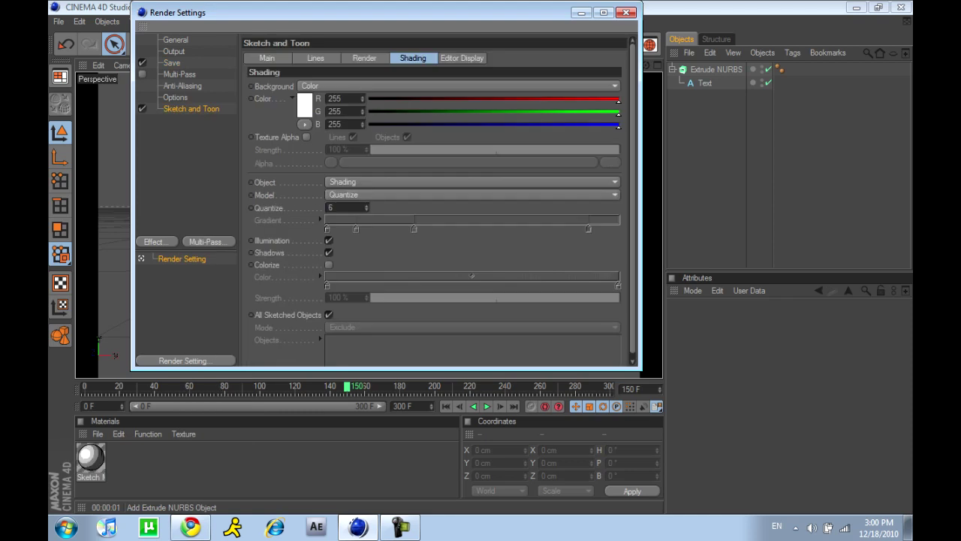
pyautogui.click(267, 58)
pyautogui.click(315, 58)
pyautogui.click(364, 58)
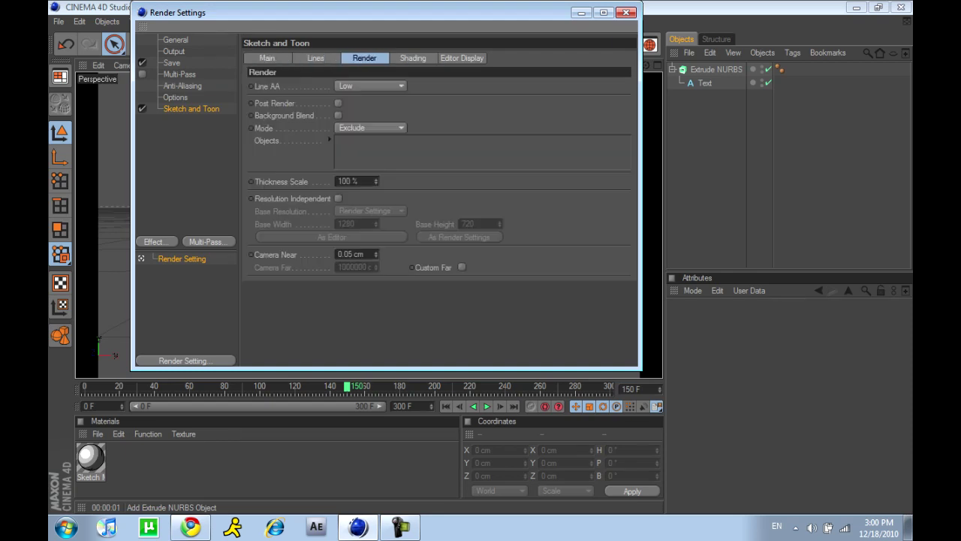
pyautogui.click(413, 58)
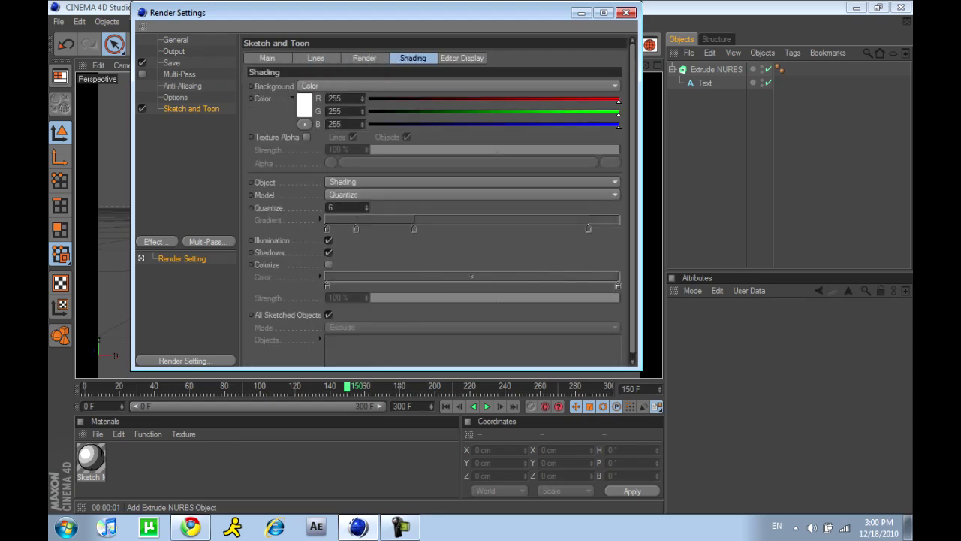
# Set the Sketch and Toon object shading to Background and render a preview of the perspective view
pyautogui.click(473, 182)
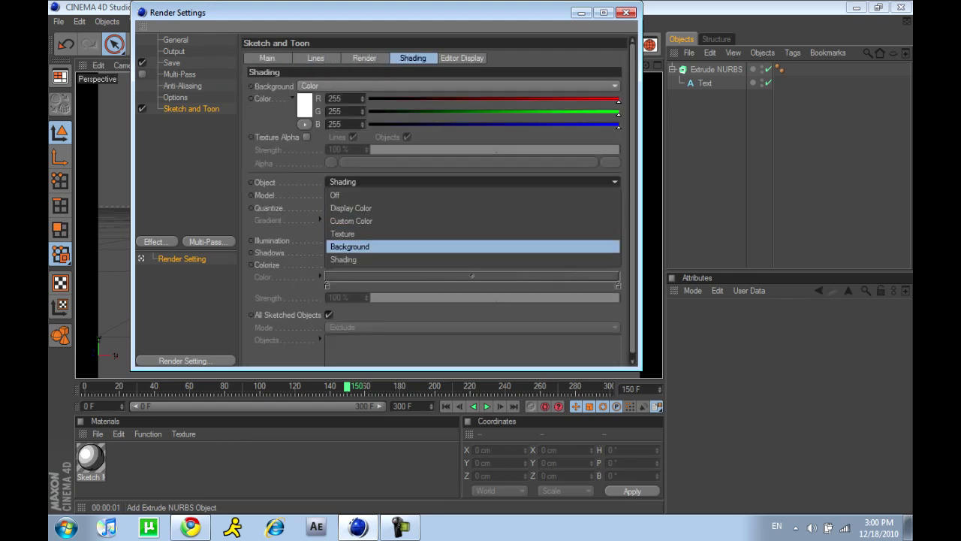
pyautogui.click(375, 246)
pyautogui.click(626, 12)
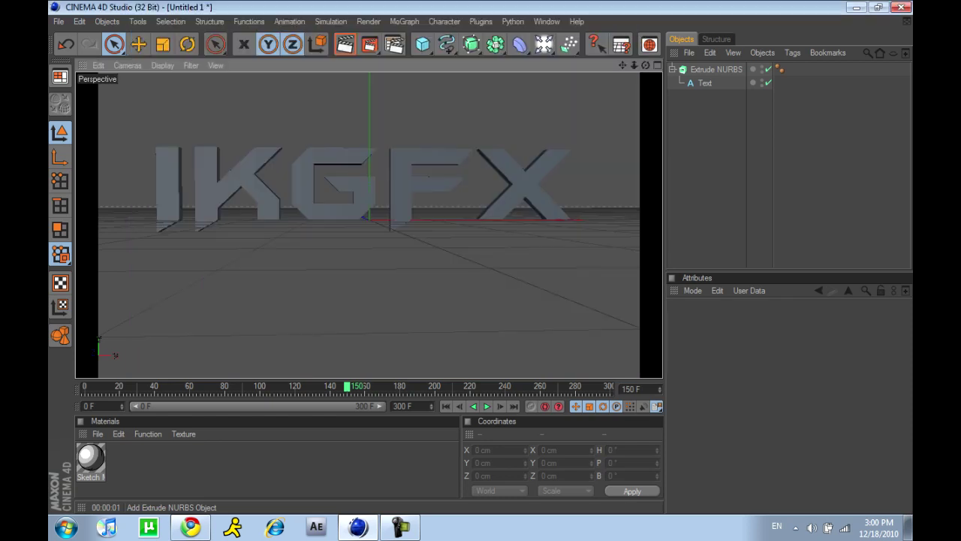
pyautogui.click(345, 44)
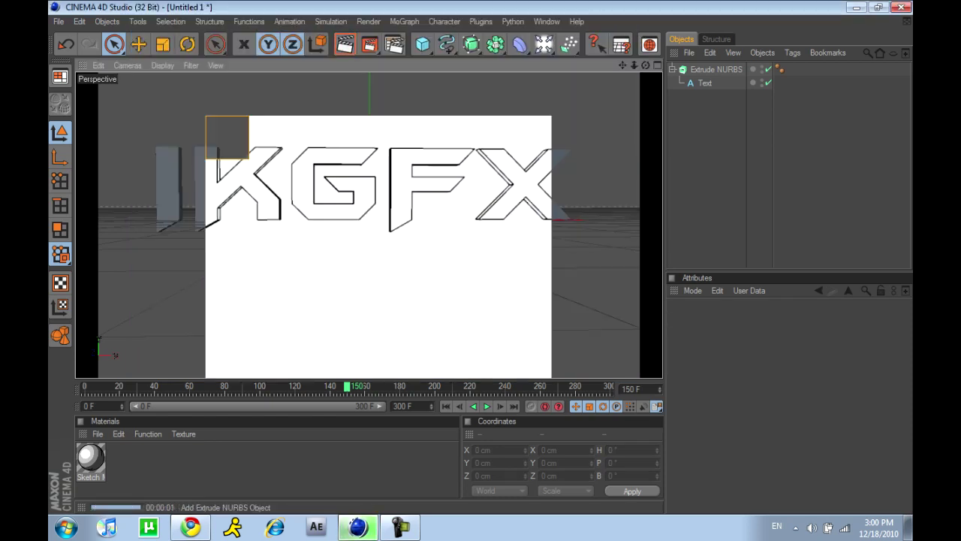
# In Sketch Mat's main settings, set the control level to Advanced and the preset to Pen (Overshoot)
pyautogui.click(91, 458)
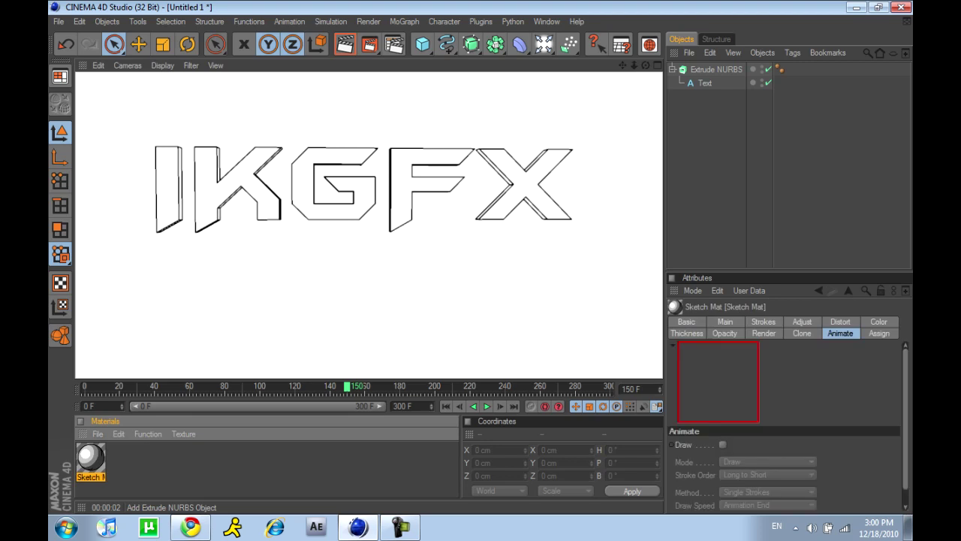
pyautogui.click(724, 321)
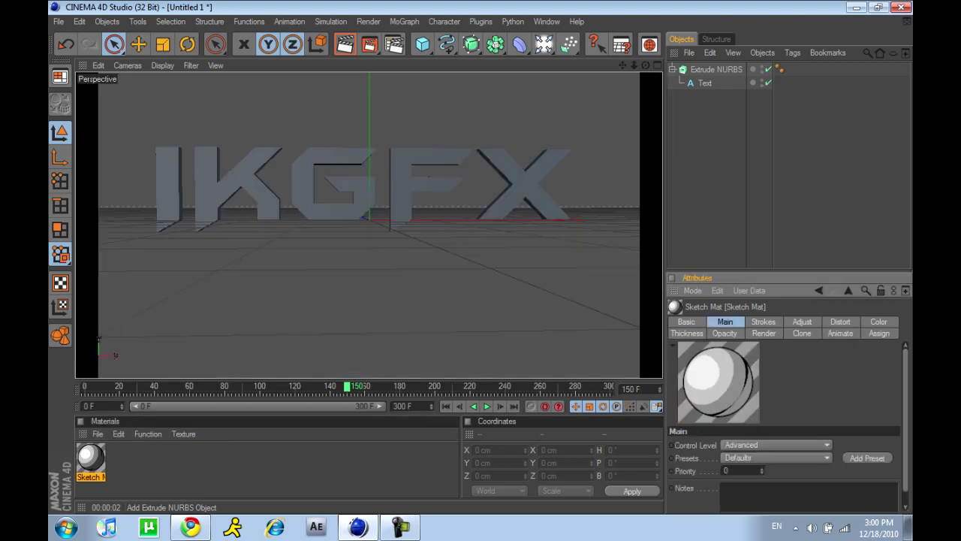
pyautogui.click(776, 444)
pyautogui.click(737, 457)
pyautogui.click(775, 445)
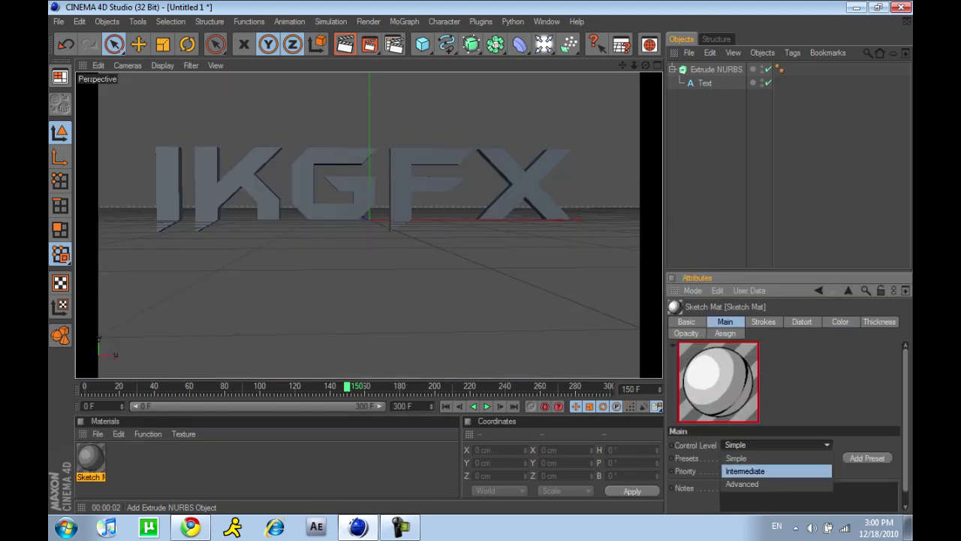
pyautogui.click(742, 484)
pyautogui.click(776, 457)
pyautogui.click(776, 300)
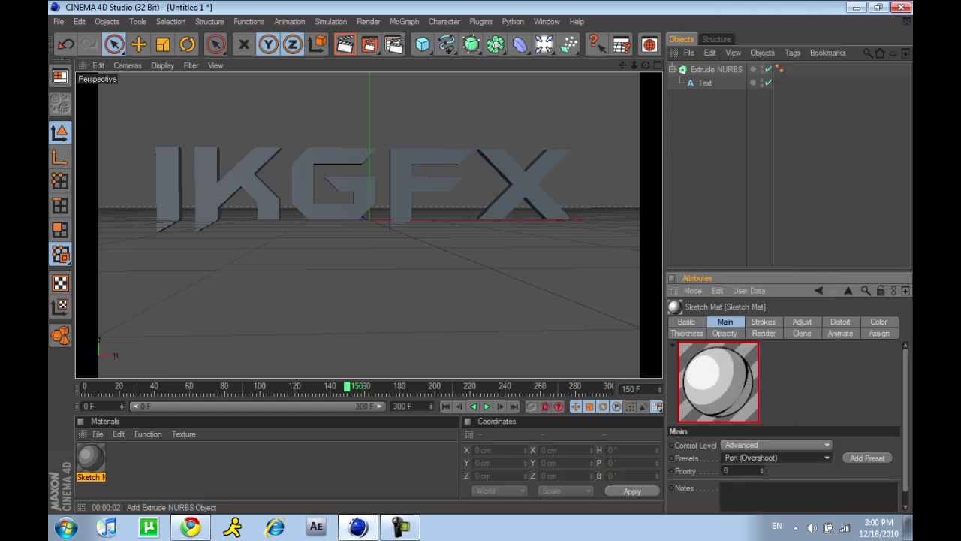
# Keep Sketch Mat's control level at Advanced, set its preset to Marker (Copic) and render a preview of the perspective view
pyautogui.click(776, 445)
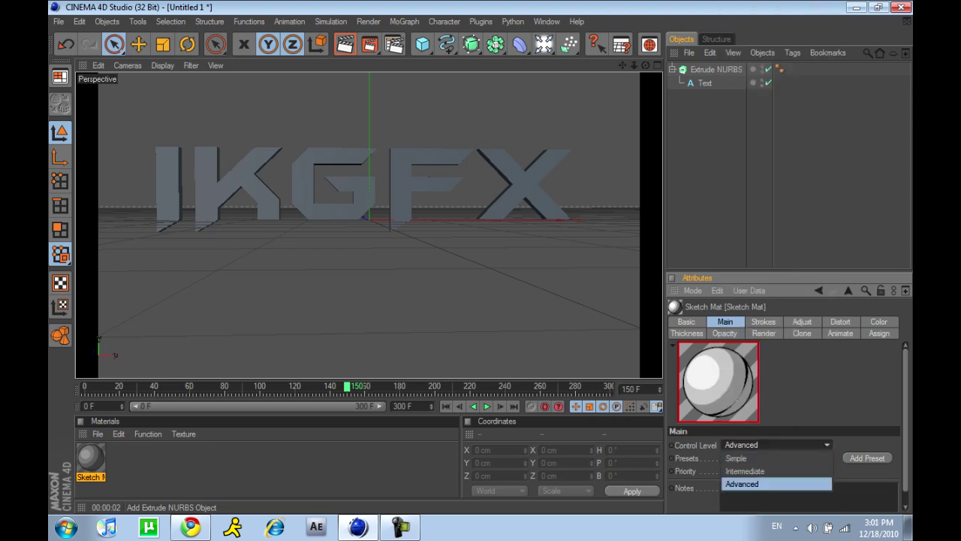
pyautogui.click(776, 484)
pyautogui.click(776, 457)
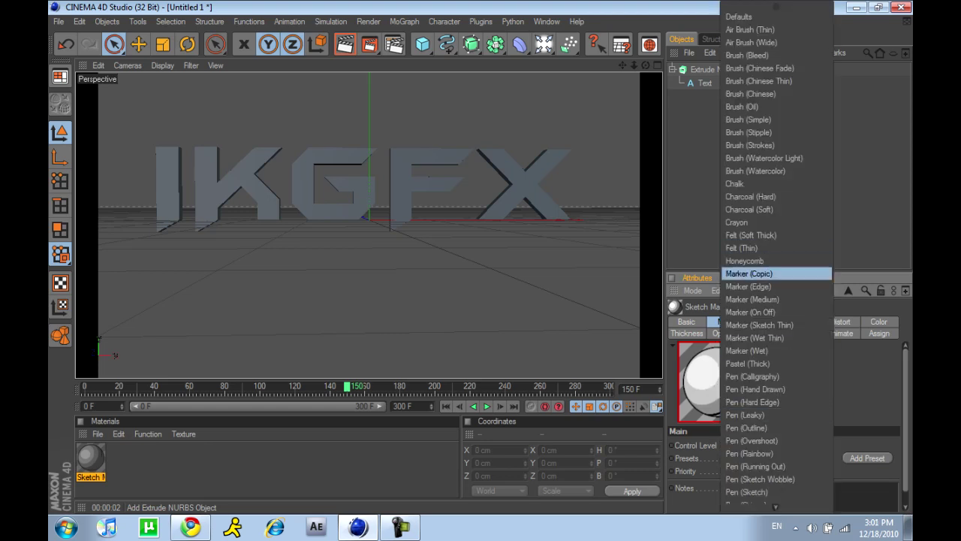
pyautogui.click(776, 274)
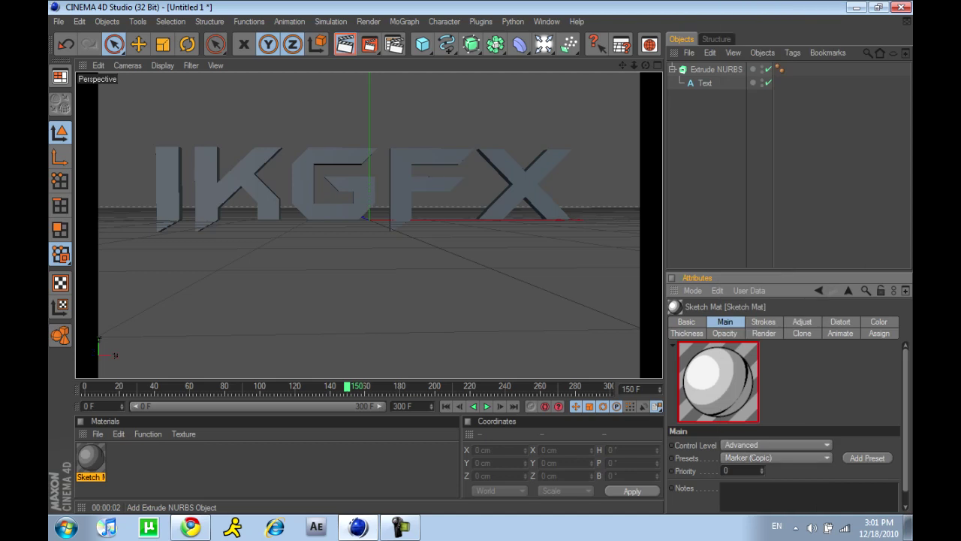
pyautogui.click(345, 44)
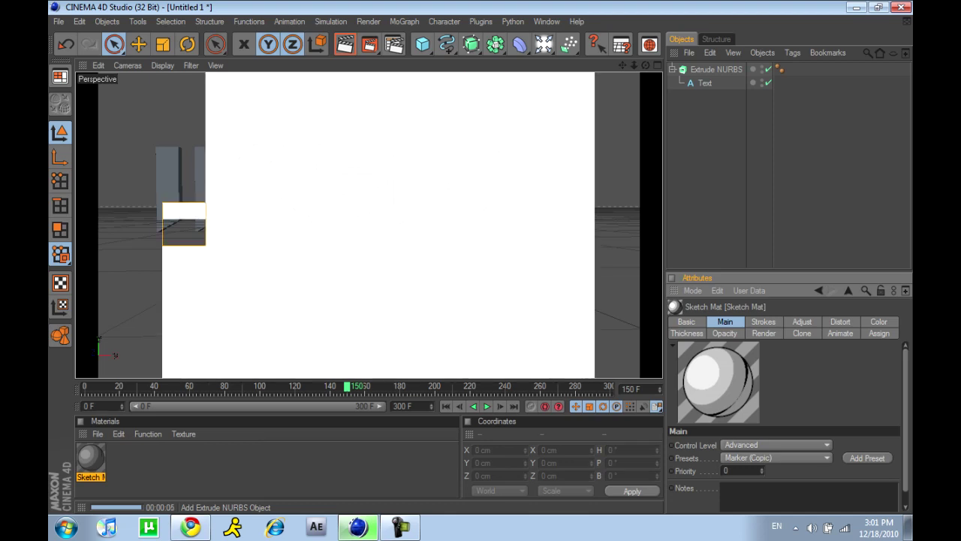
# Set Sketch Mat's preset to Pen (Stripes) and render a preview of the perspective view
pyautogui.click(776, 457)
pyautogui.scroll(-8, 774, 473)
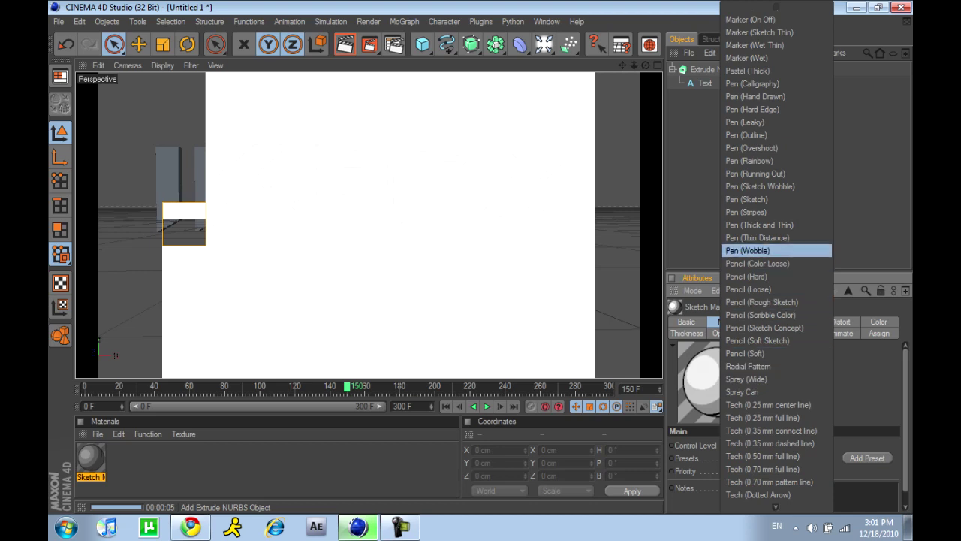
pyautogui.click(745, 211)
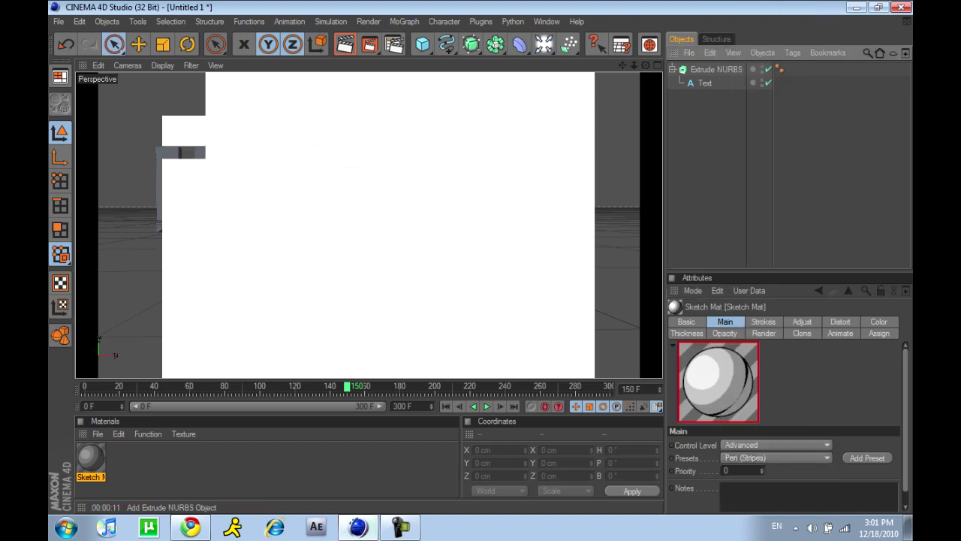
pyautogui.hotkey('ctrl', 'r')
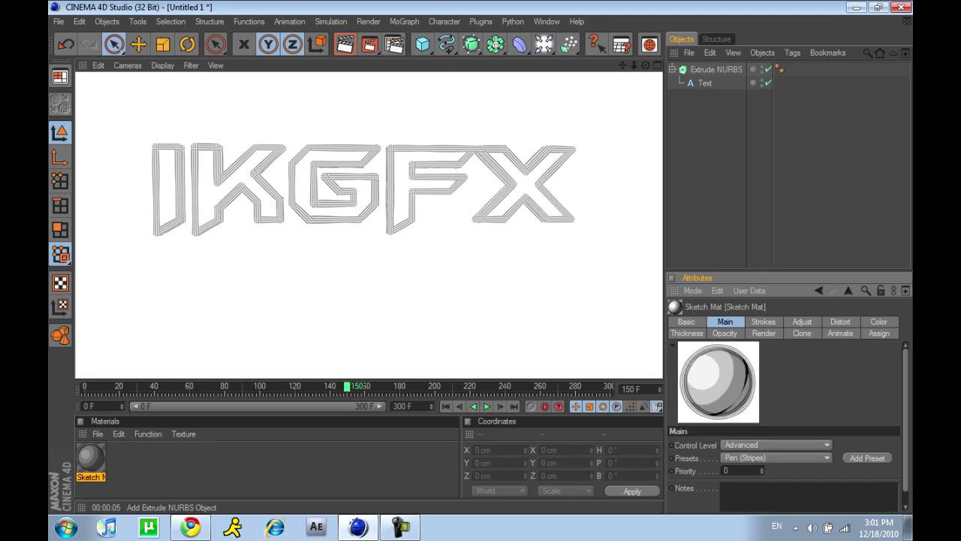
# Return to frame 0, enable Draw in Sketch Mat's animation settings and set the draw start to 20 F
pyautogui.hotkey('shift', 'f')
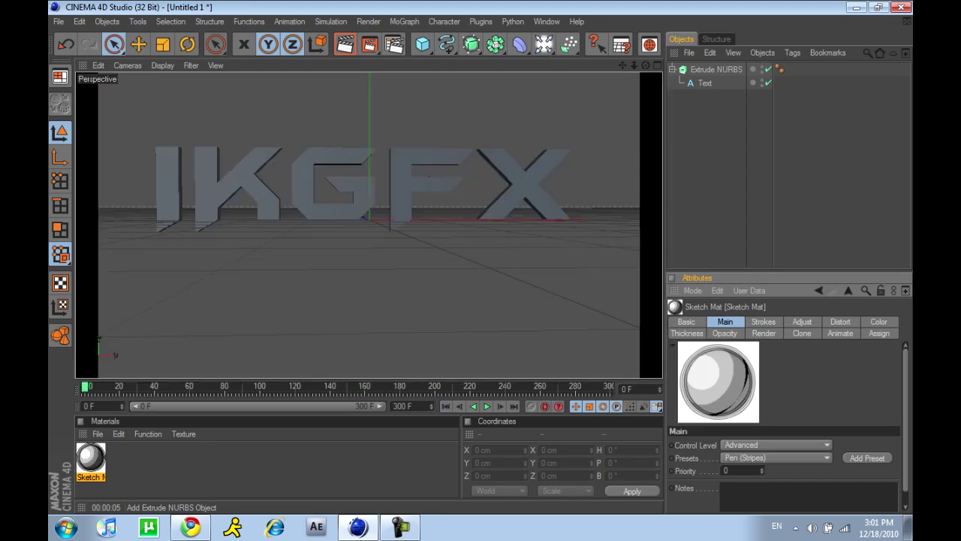
pyautogui.click(801, 333)
pyautogui.click(840, 332)
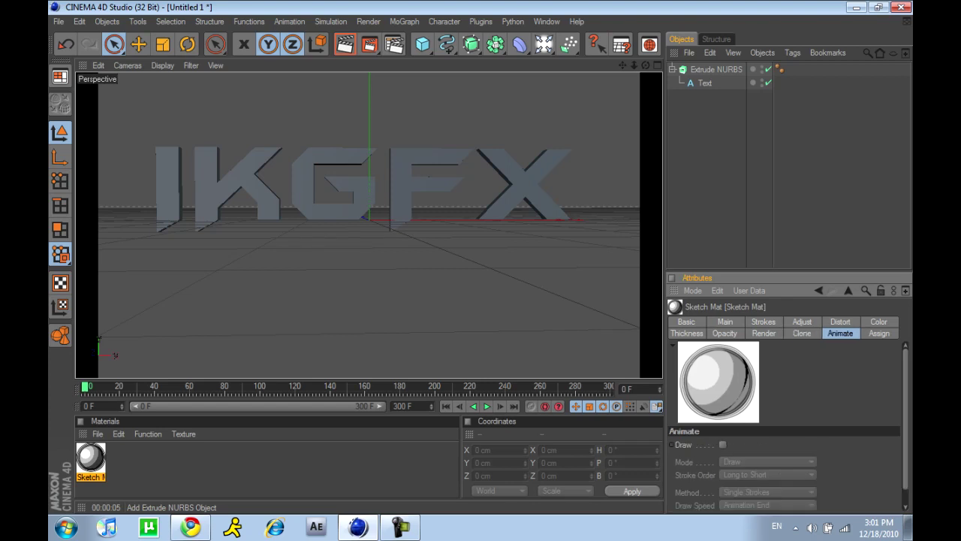
pyautogui.click(722, 445)
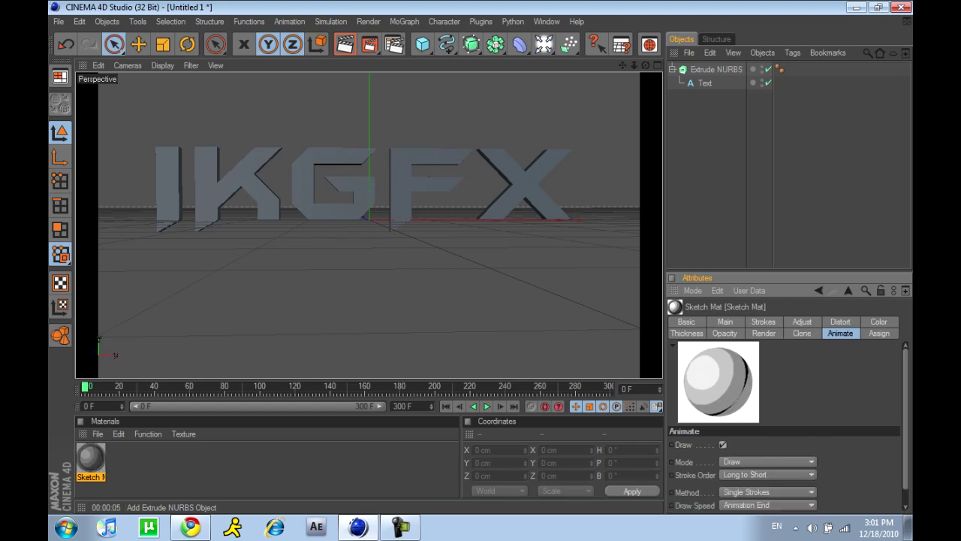
pyautogui.scroll(-1, 785, 420)
pyautogui.doubleClick(727, 506)
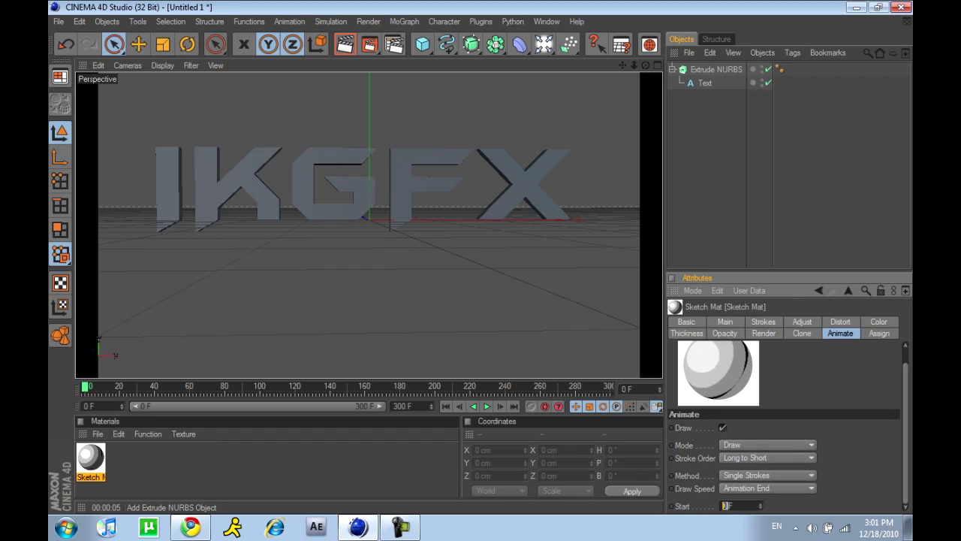
pyautogui.write('20')
pyautogui.press('Return')
# Keep the drawing method at Single Strokes and set Sketch Mat's draw speed to End Frame
pyautogui.click(768, 475)
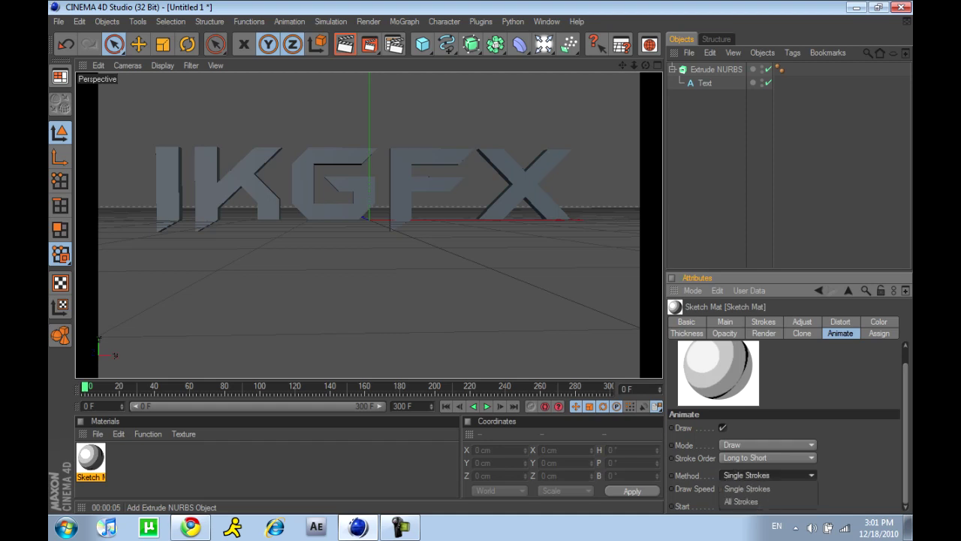
pyautogui.click(768, 474)
pyautogui.click(767, 488)
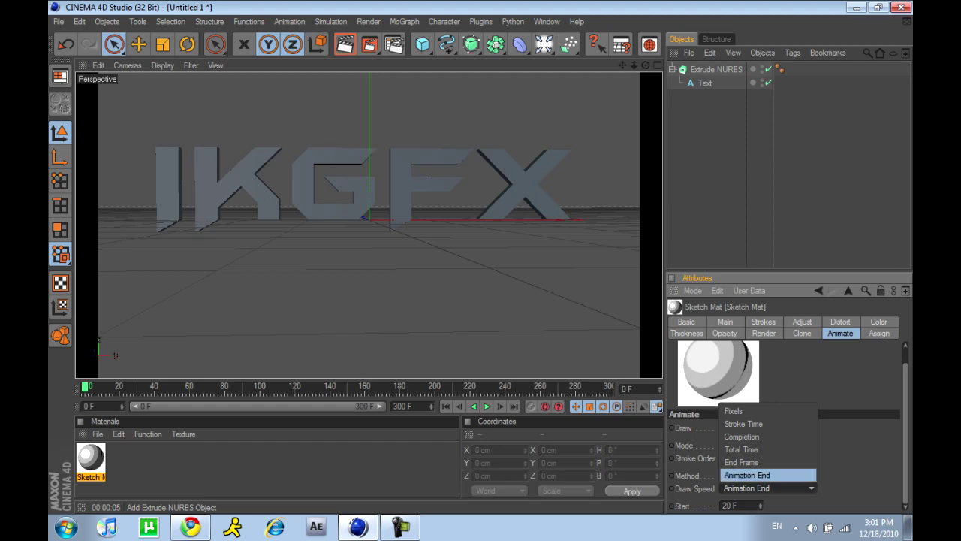
pyautogui.click(744, 462)
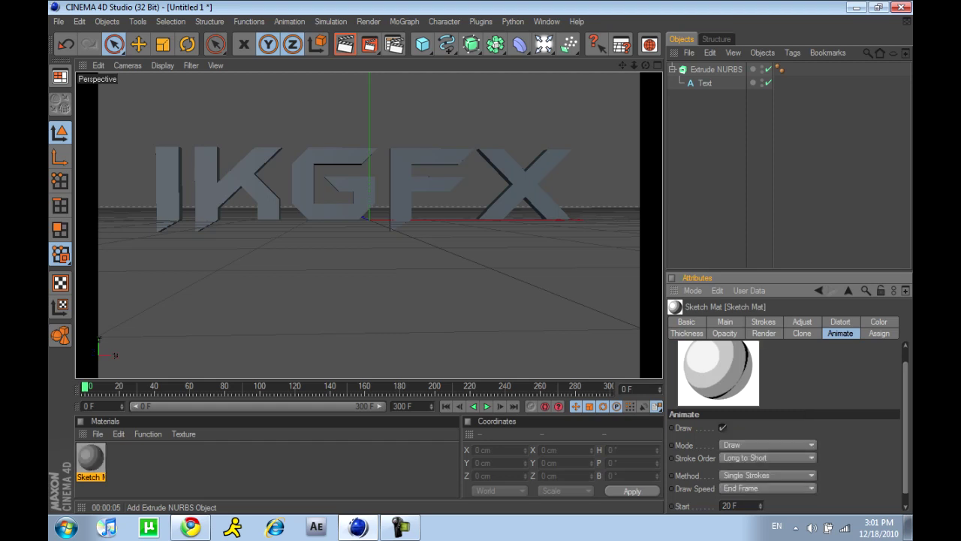
pyautogui.scroll(-1, 788, 424)
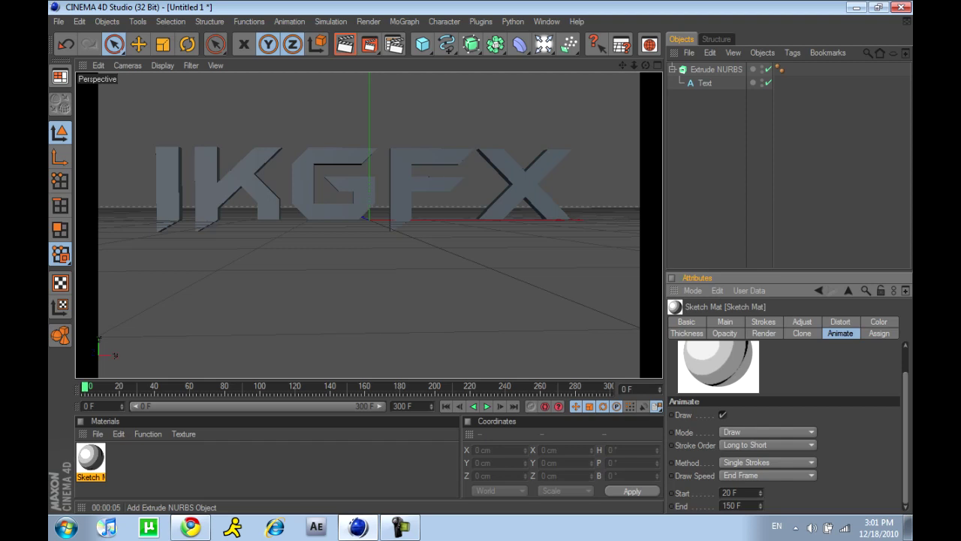
# Play the draw animation, pausing at frames 45, 73 and 137 to render viewport previews, and stop at frame 161
pyautogui.press('F8')
pyautogui.hotkey('ctrl', 'r')
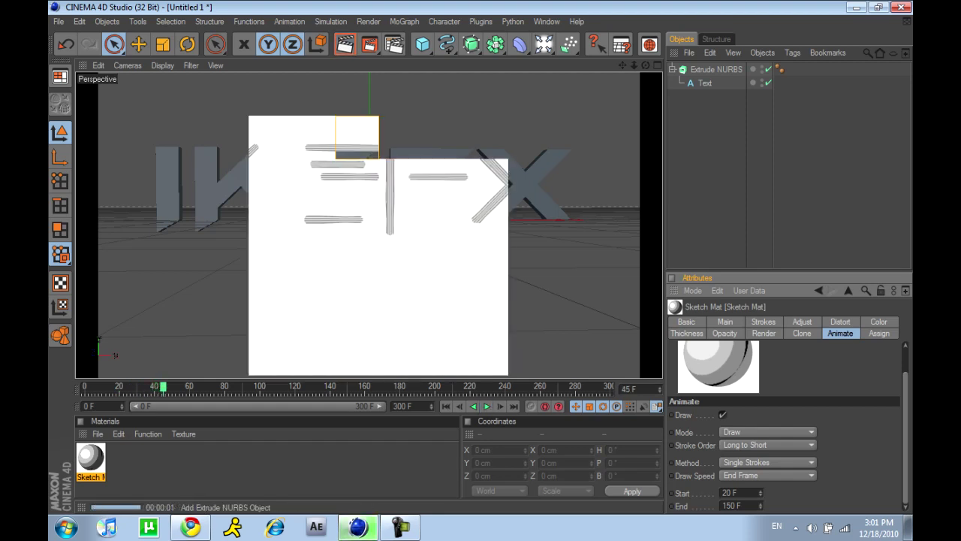
pyautogui.press('F8')
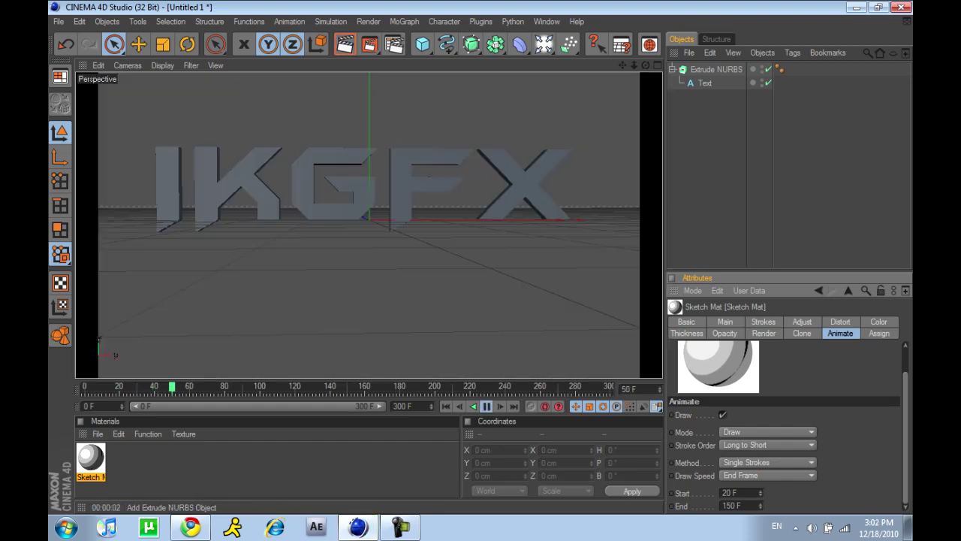
pyautogui.press('F8')
pyautogui.hotkey('ctrl', 'r')
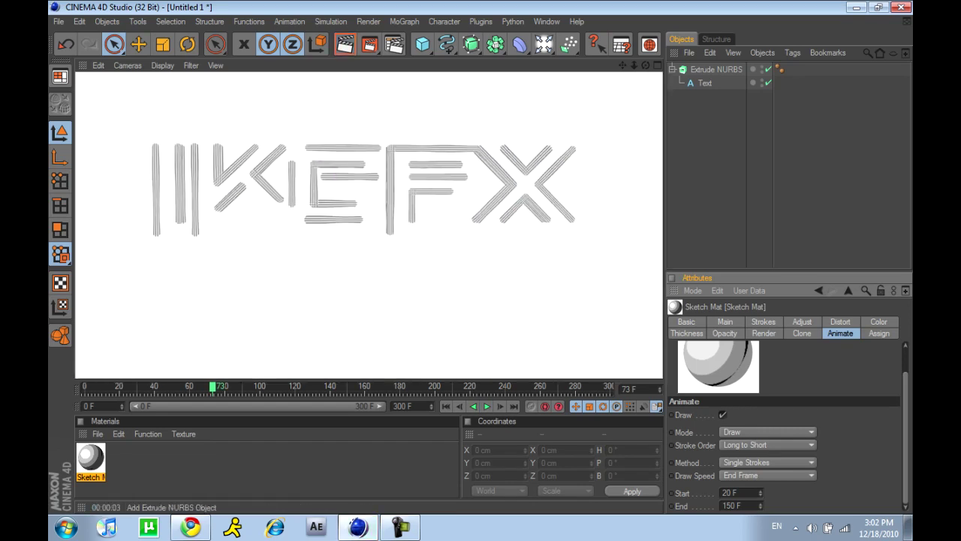
pyautogui.press('F8')
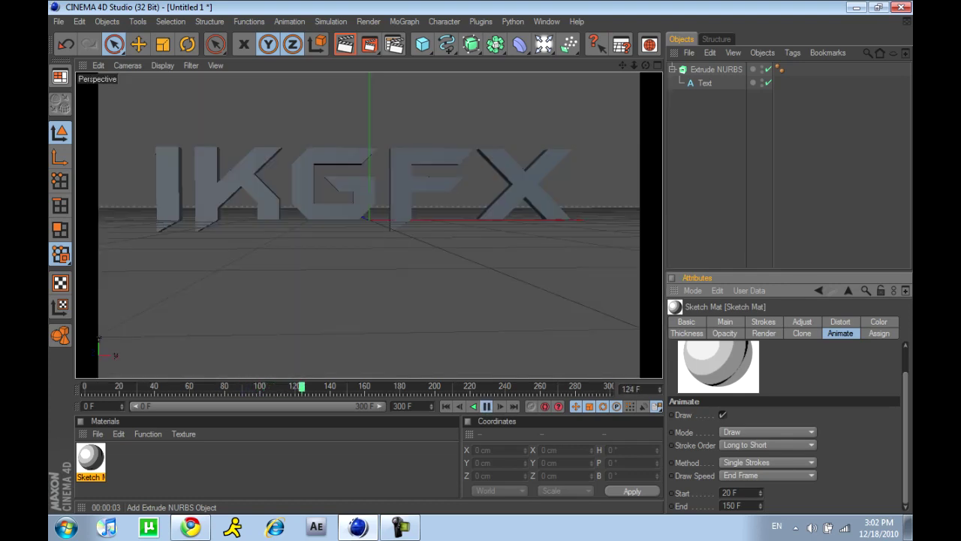
pyautogui.press('F8')
pyautogui.hotkey('ctrl', 'r')
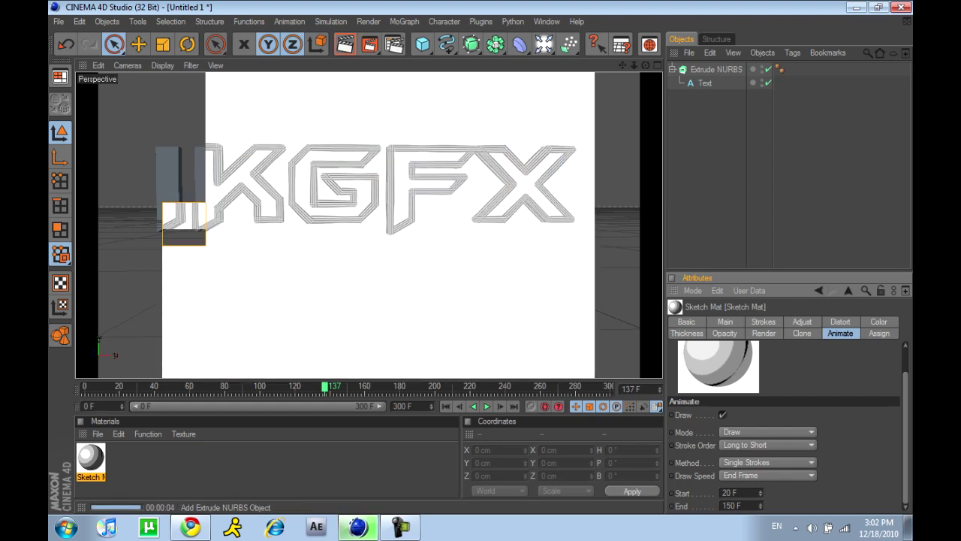
pyautogui.press('F8')
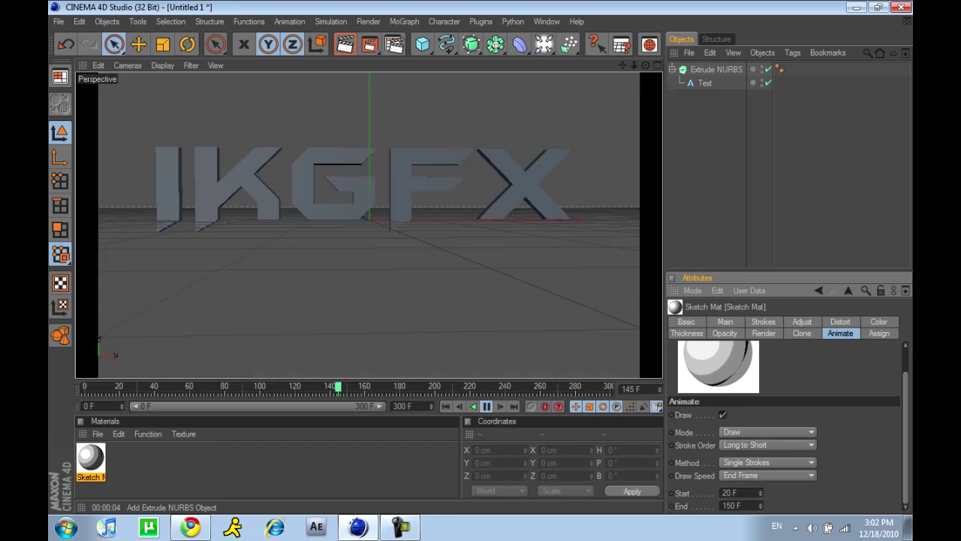
pyautogui.press('F8')
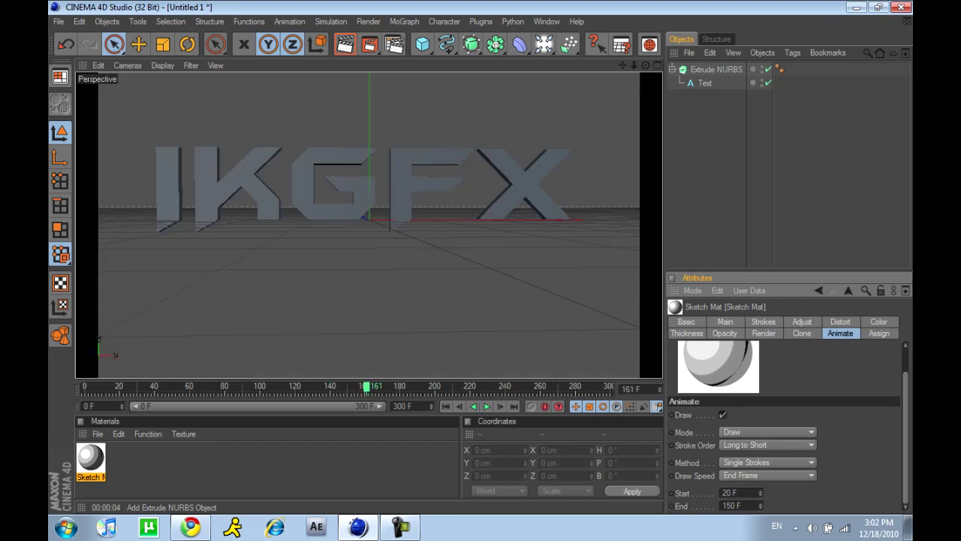